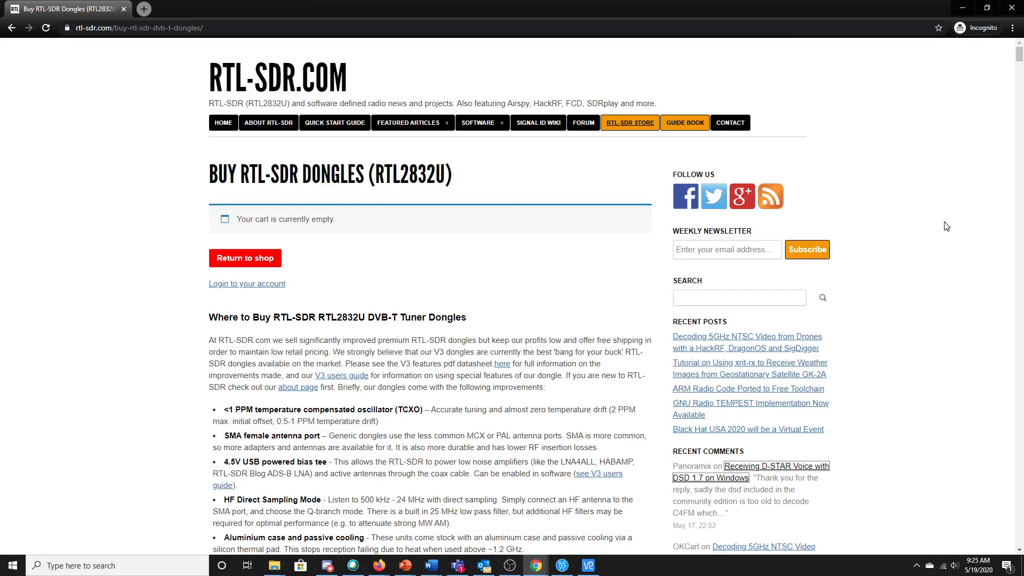
# Scroll through the RTL-SDR V3 dongle listings and highlight the $24.95 dongle-only price.
pyautogui.scroll(-4, 946, 226)
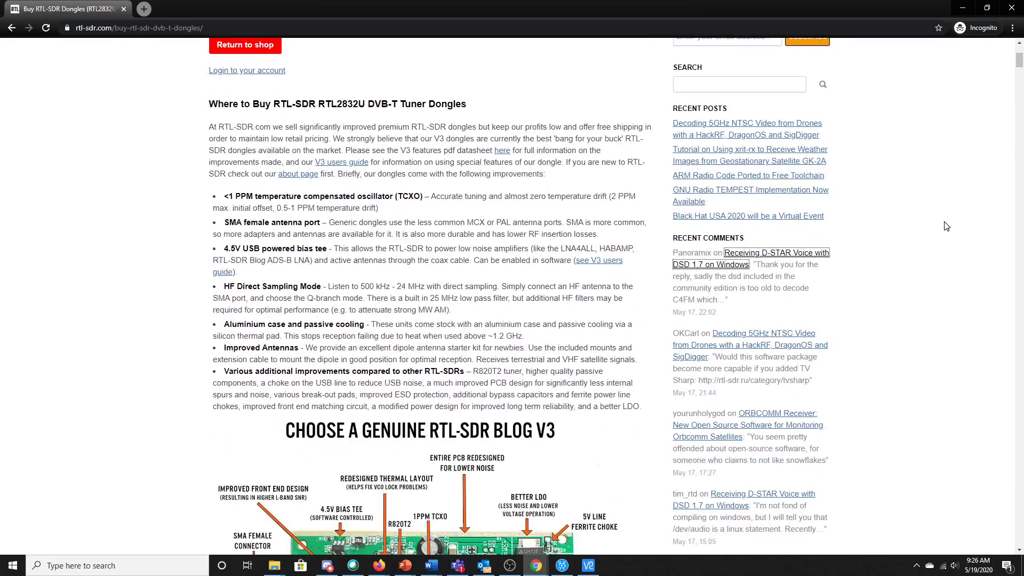
pyautogui.scroll(-4, 946, 226)
pyautogui.scroll(-3, 946, 226)
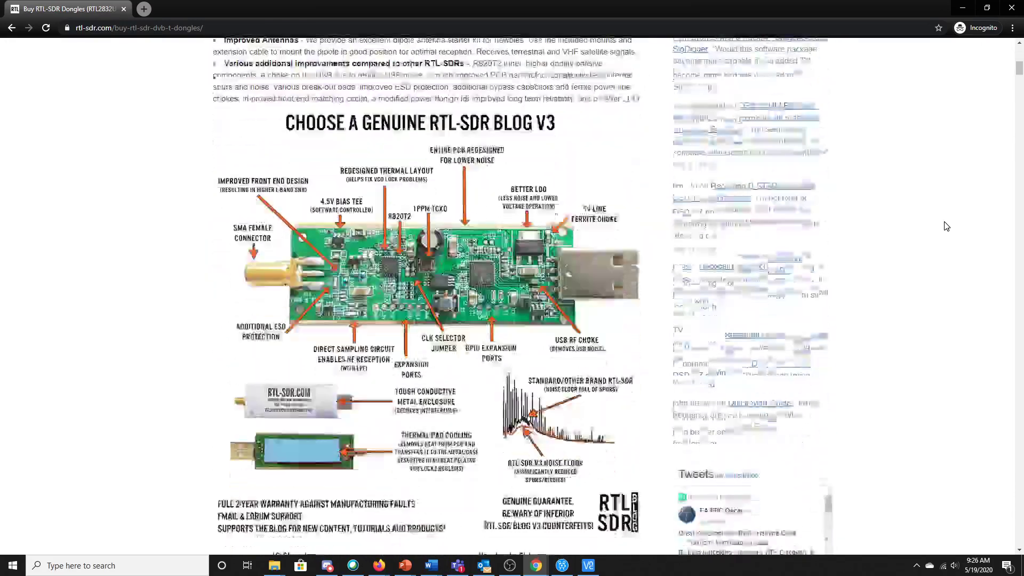
pyautogui.scroll(-4, 946, 226)
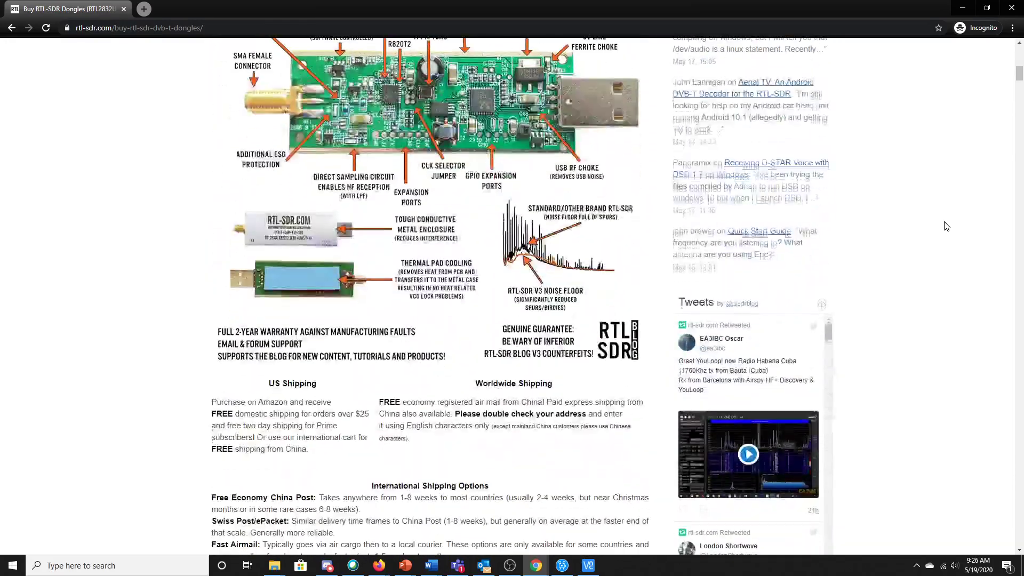
pyautogui.scroll(-6, 946, 226)
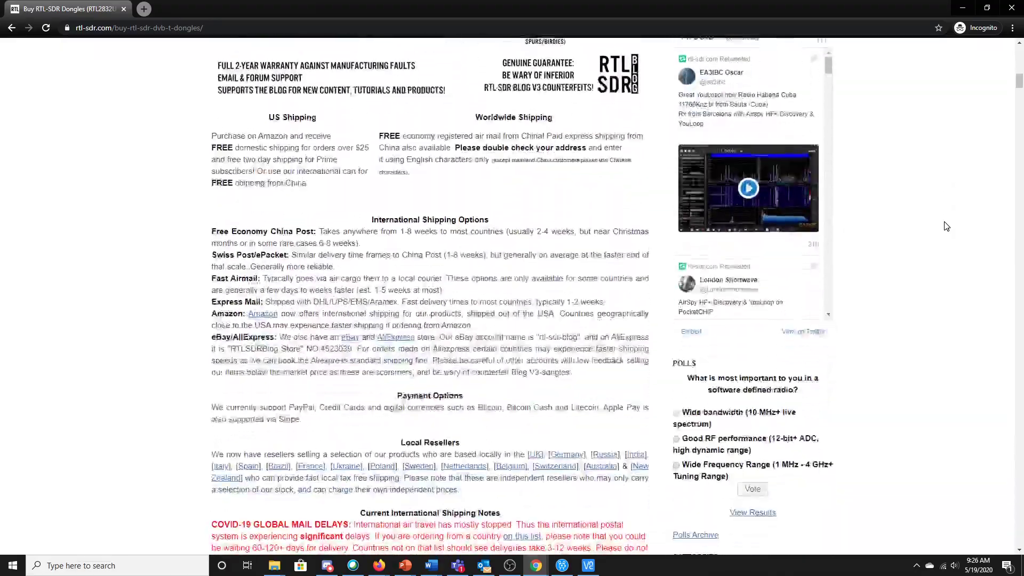
pyautogui.scroll(-8, 946, 226)
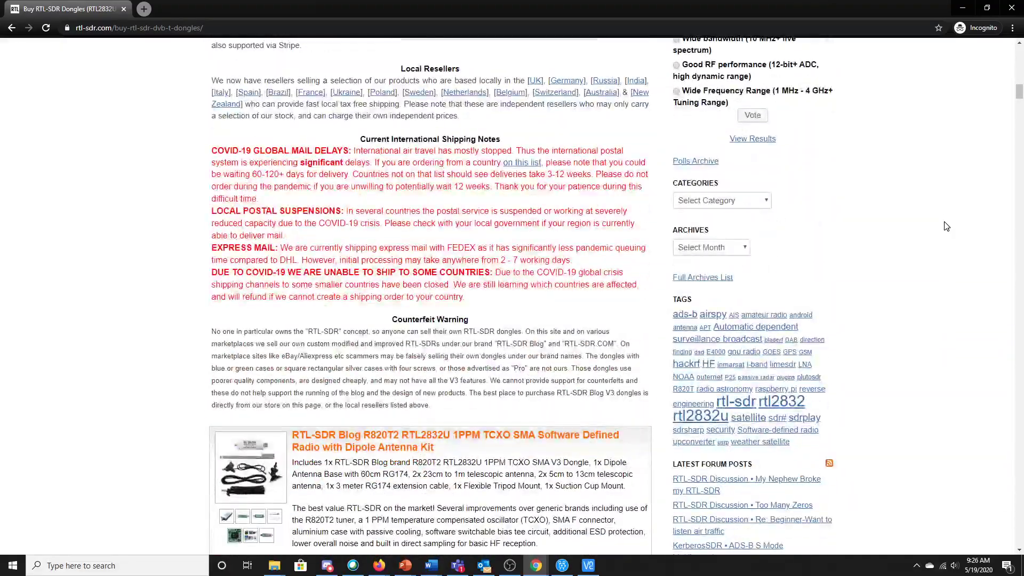
pyautogui.scroll(-3, 946, 226)
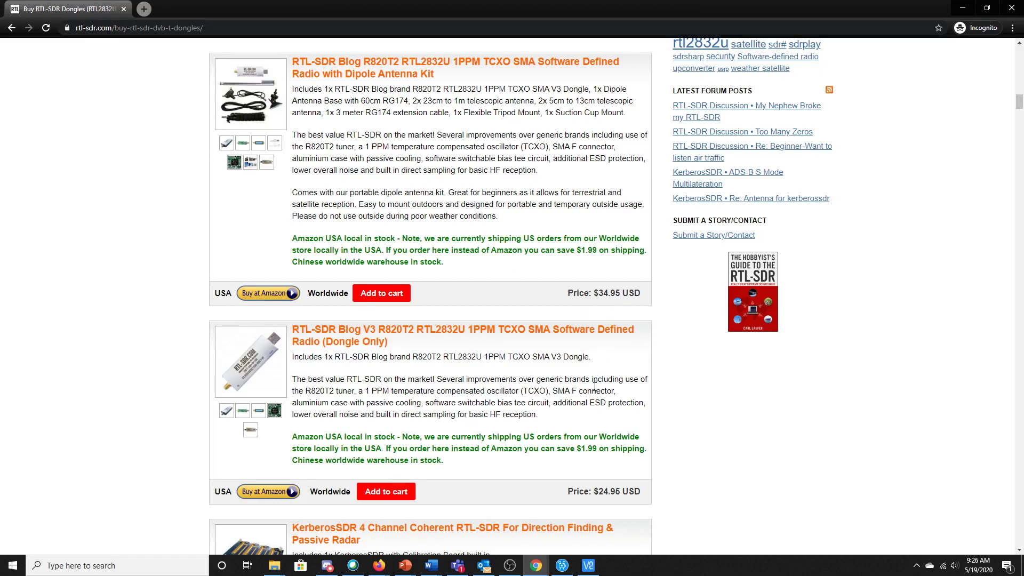
pyautogui.scroll(-2, 596, 381)
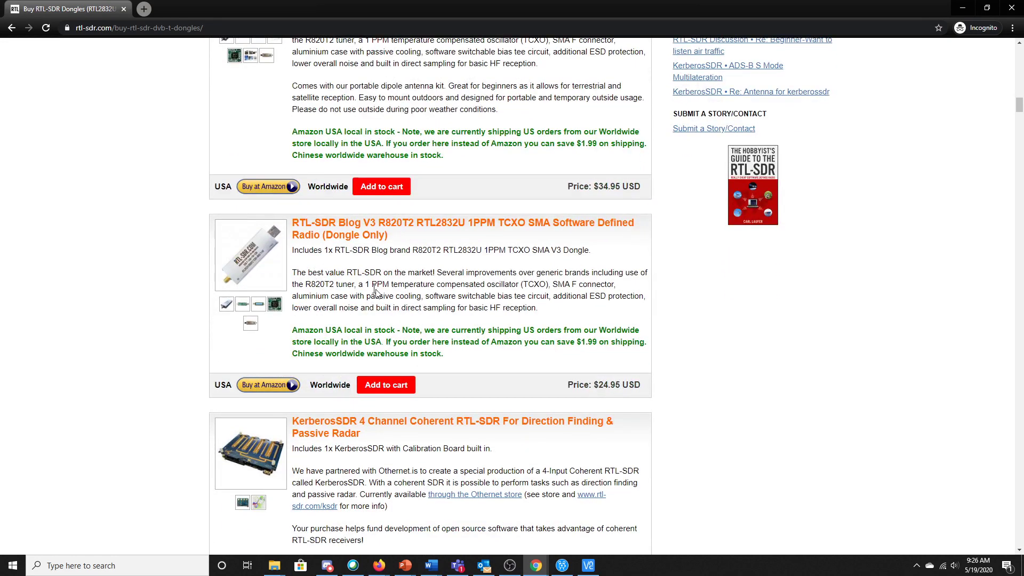
pyautogui.moveTo(565, 386); pyautogui.dragTo(646, 391)
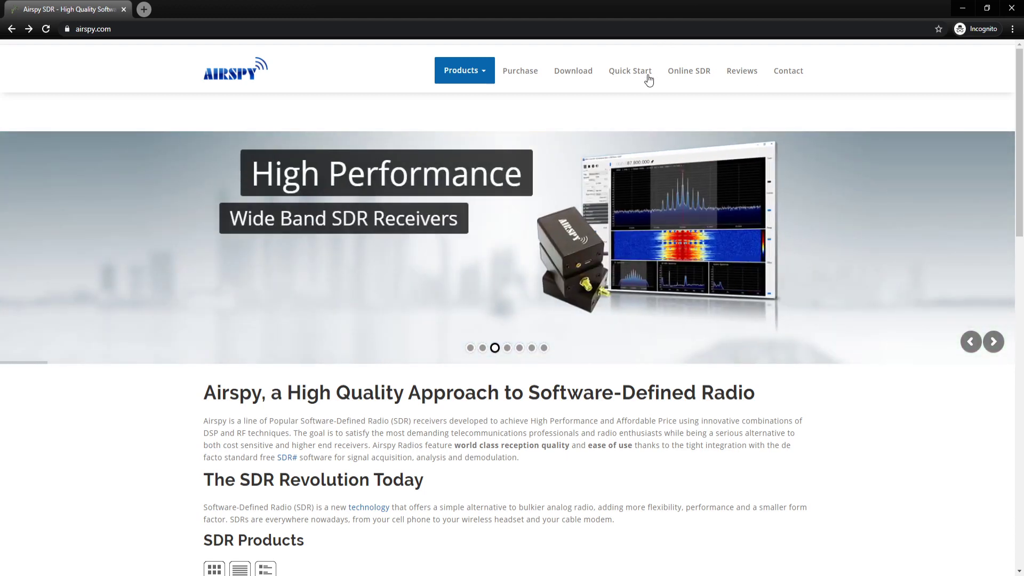
# From airspy.com's Download page, download the Windows SDR Software Package as sdrsharp-x86.zip.
pyautogui.click(578, 78)
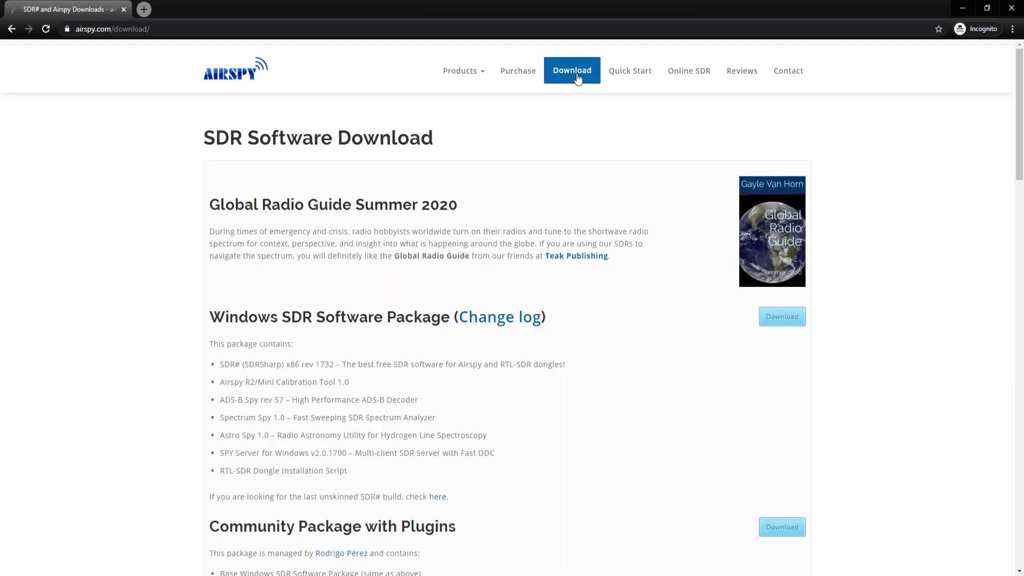
pyautogui.scroll(-1, 524, 350)
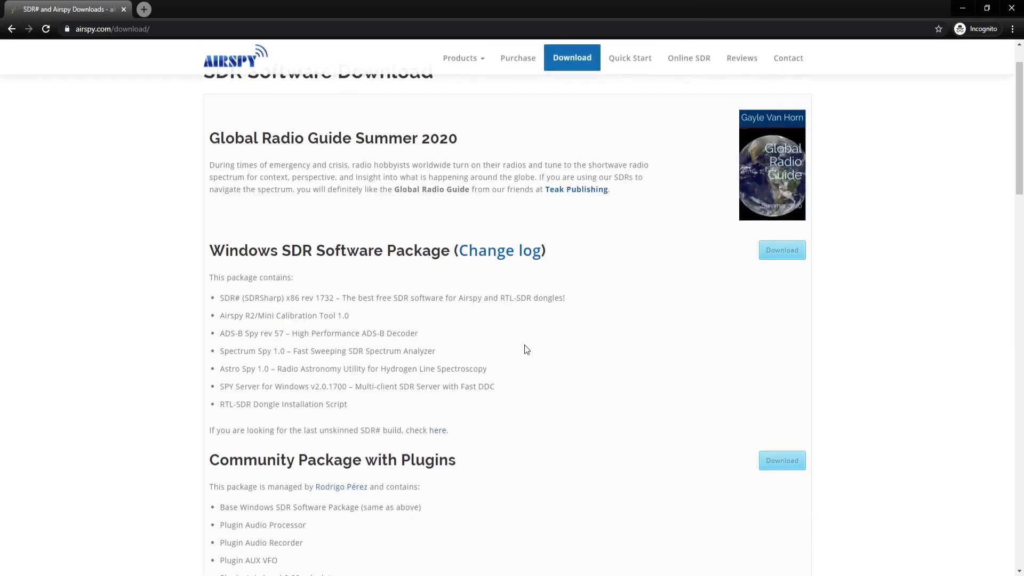
pyautogui.scroll(-9, 526, 347)
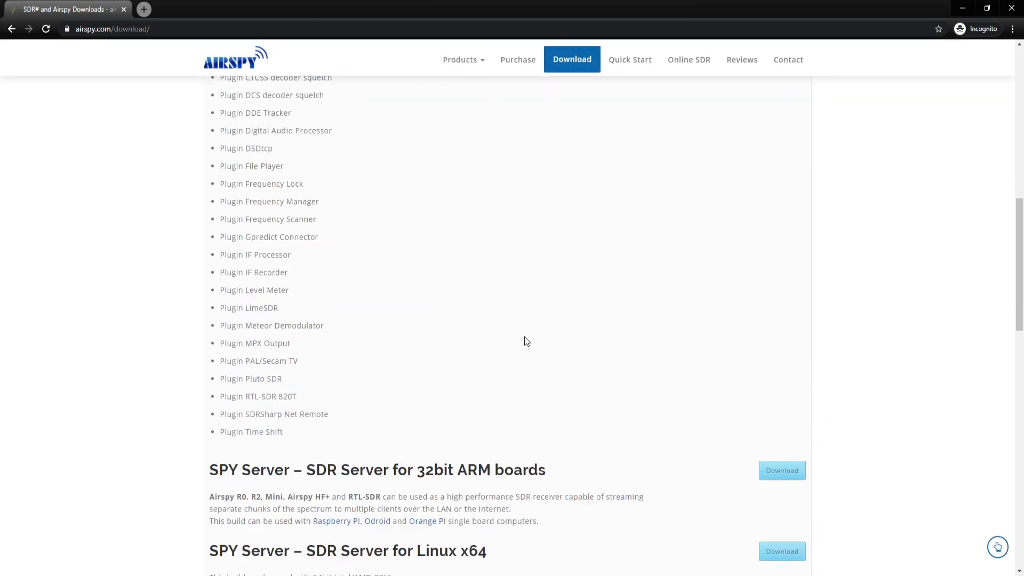
pyautogui.scroll(7, 526, 341)
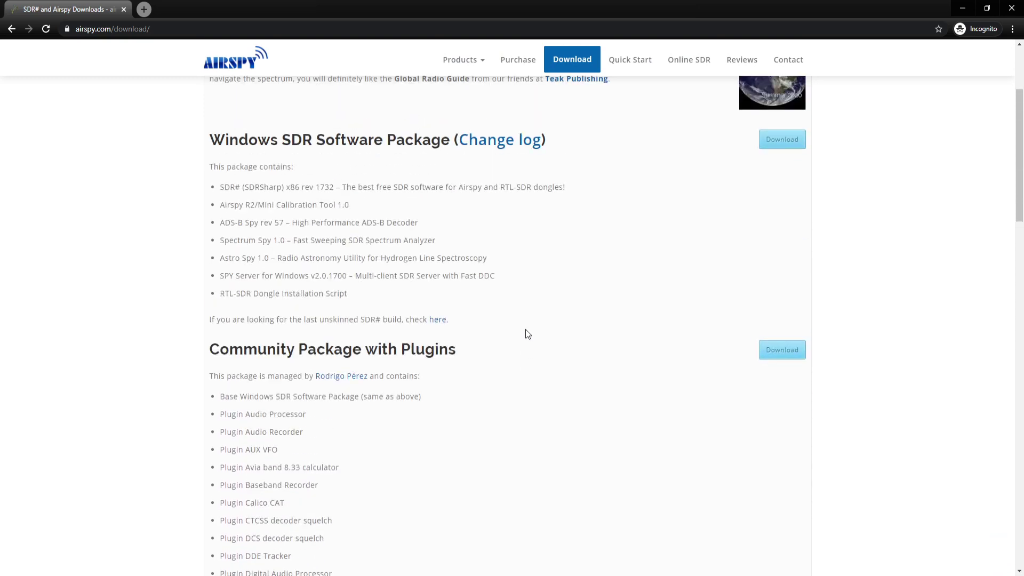
pyautogui.scroll(2, 527, 334)
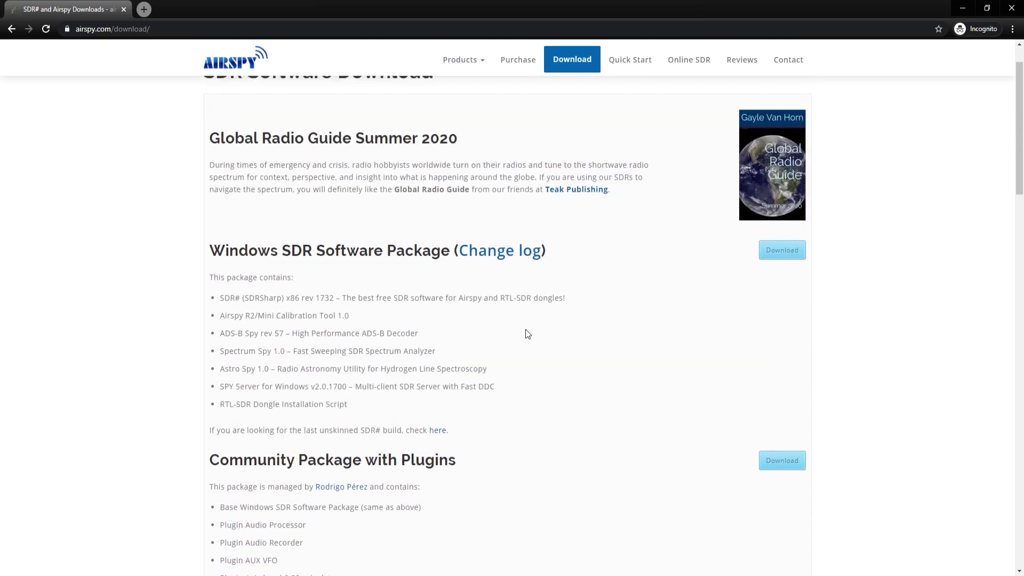
pyautogui.click(770, 257)
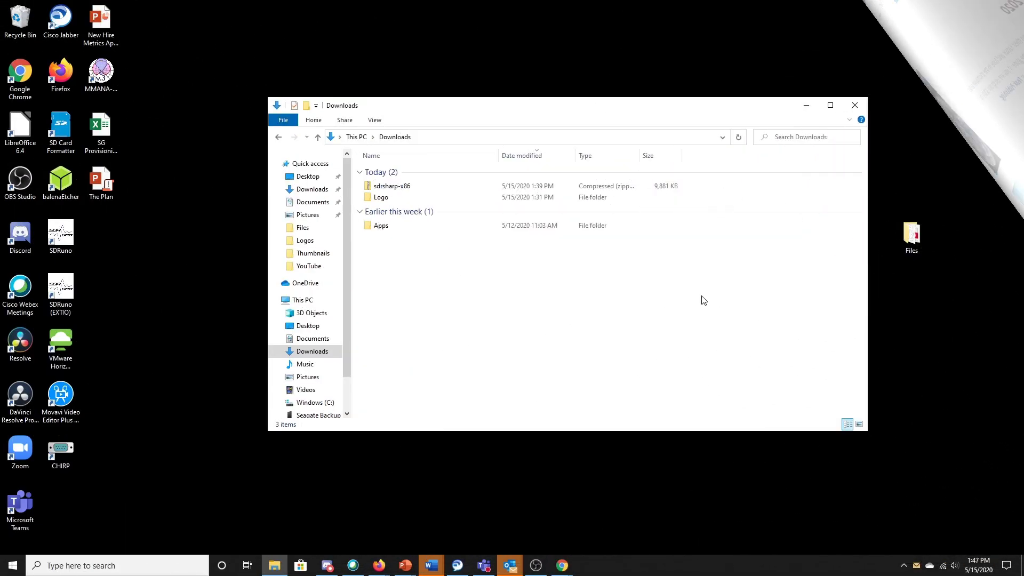
# Extract sdrsharp-x86.zip into a new sdrsharp-x86 folder in Downloads.
pyautogui.click(405, 185)
pyautogui.rightClick(405, 183)
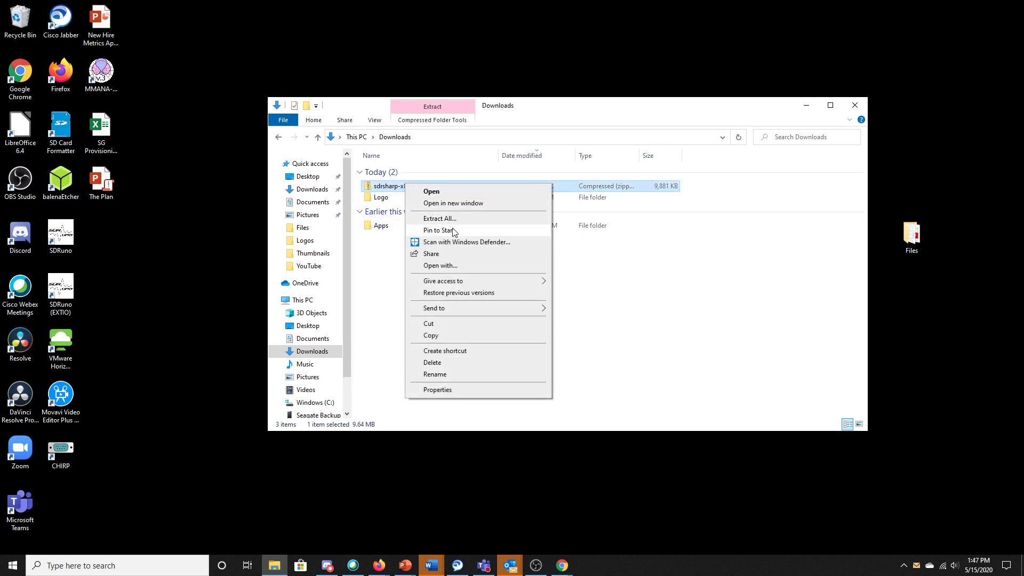
pyautogui.click(440, 218)
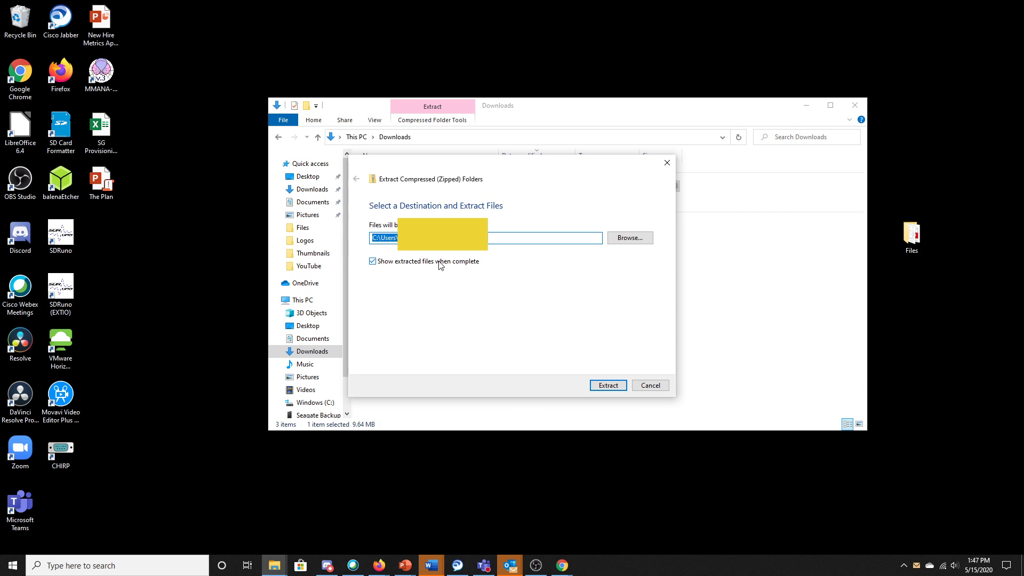
pyautogui.click(608, 386)
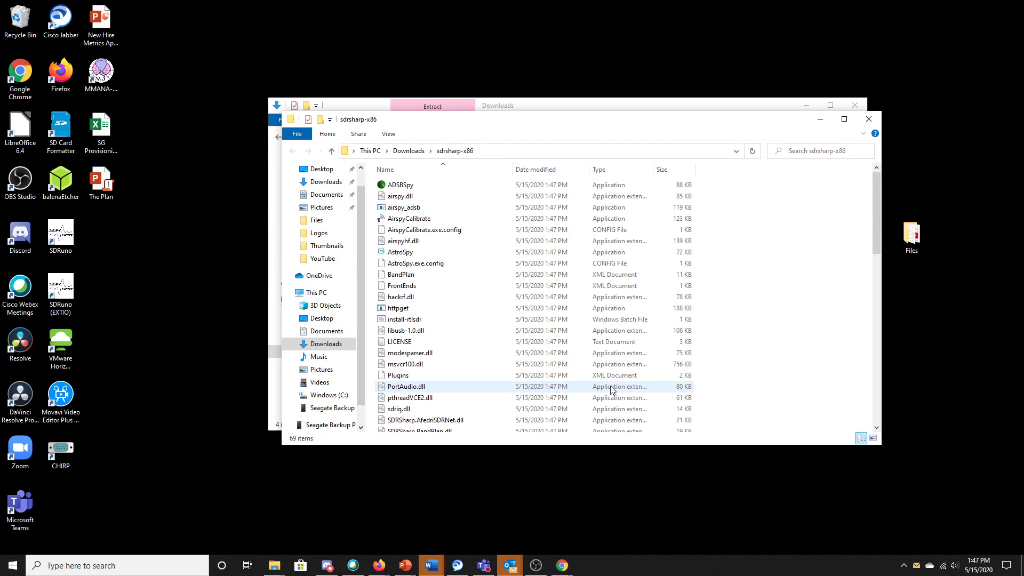
# Move the sdrsharp-x86 folder to the desktop and run install-rtlsdr to fetch the driver and Zadig.
pyautogui.click(409, 152)
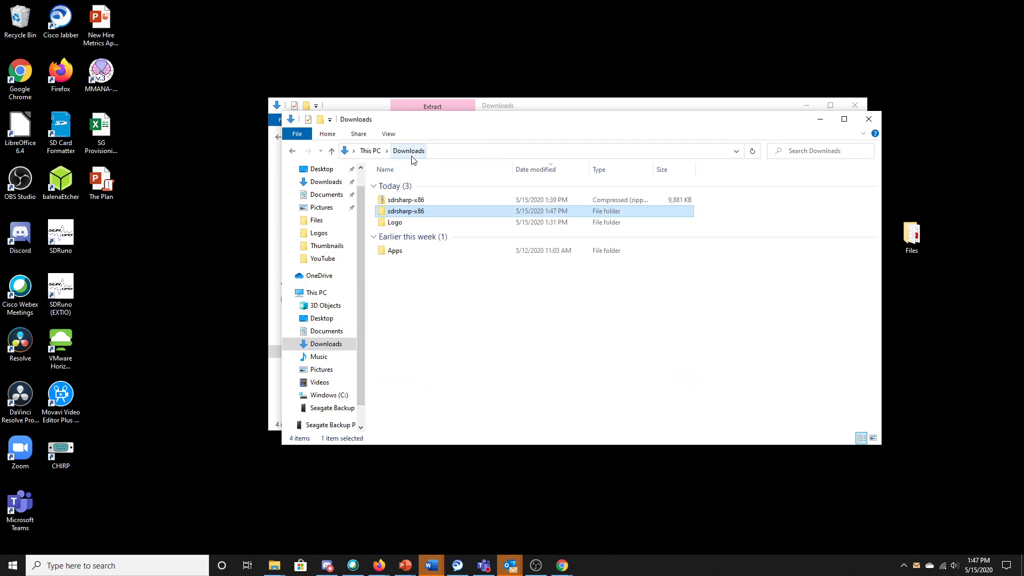
pyautogui.moveTo(429, 214); pyautogui.dragTo(228, 243)
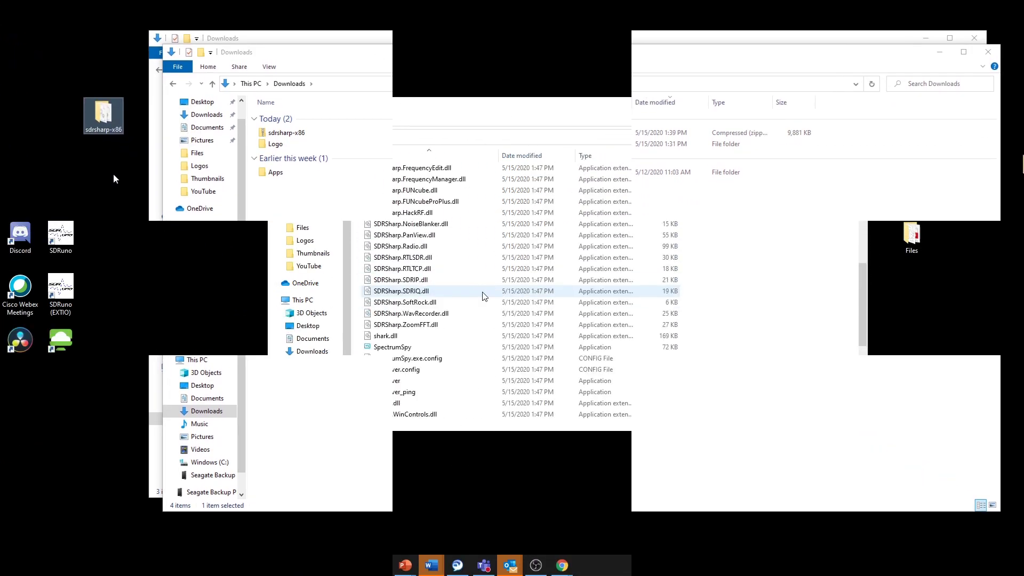
pyautogui.scroll(2, 484, 296)
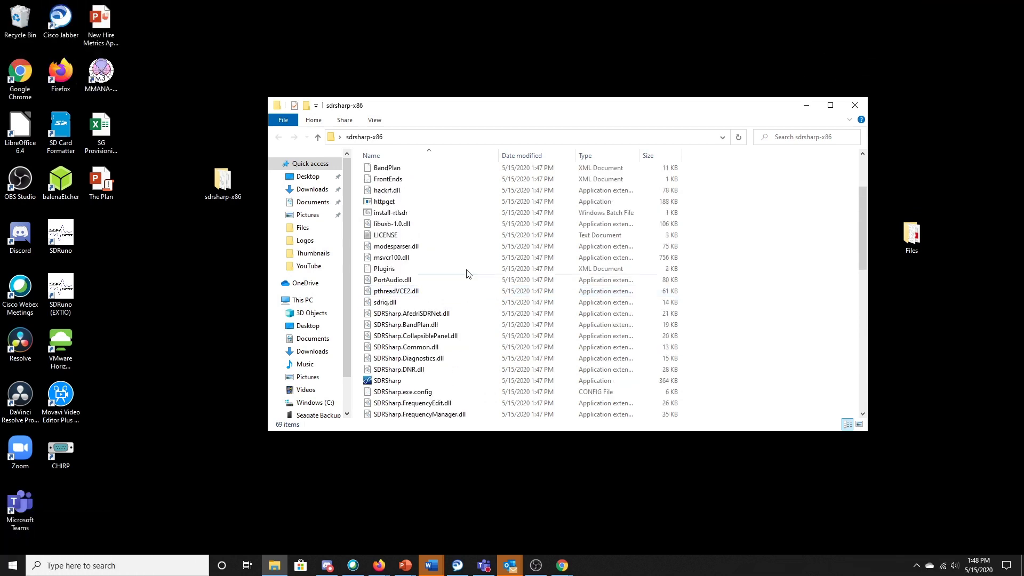
pyautogui.doubleClick(400, 216)
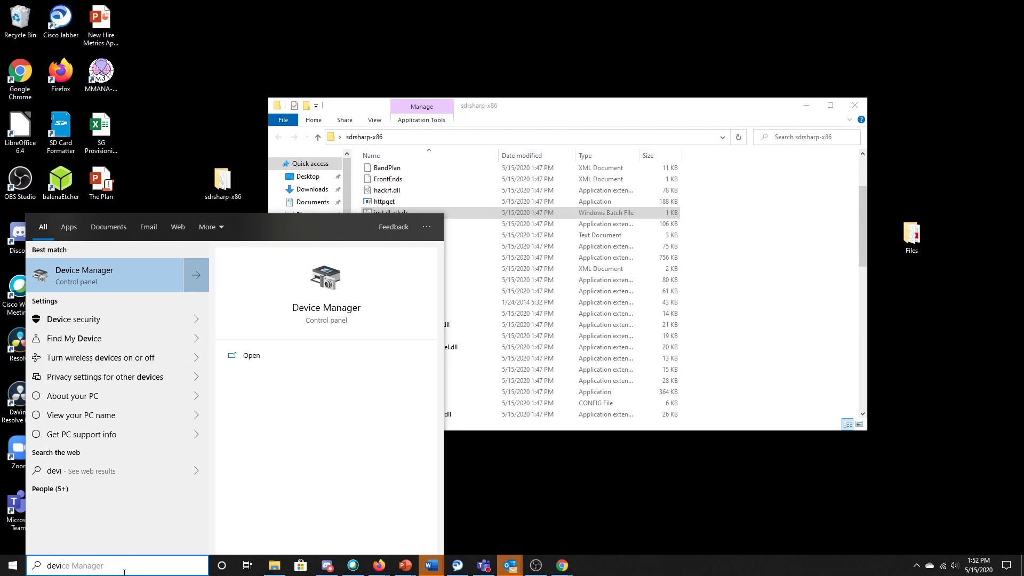
# Locate the REALTEK 2832U Device in Device Manager, then switch back to the sdrsharp-x86 folder.
pyautogui.press('Return')
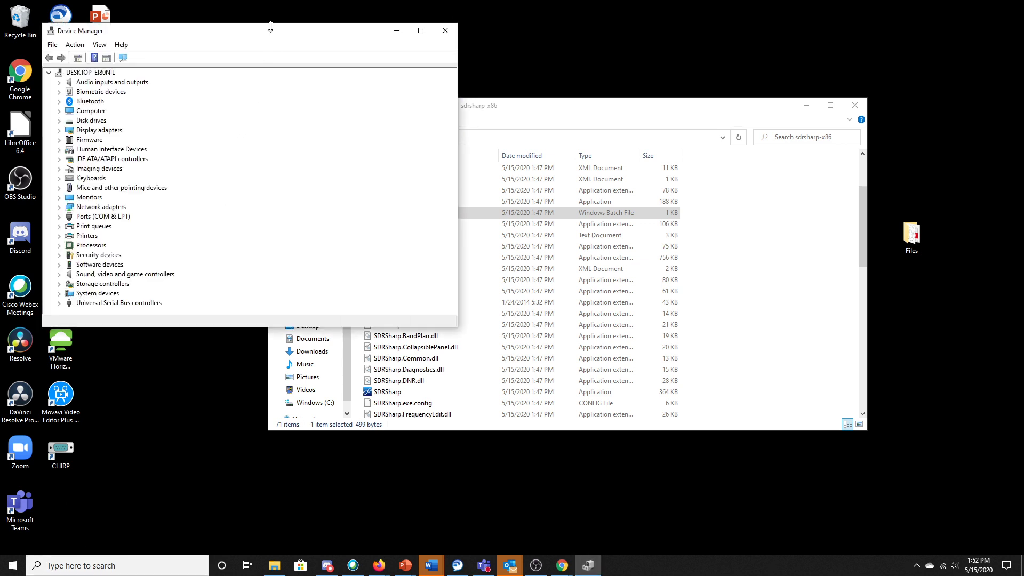
pyautogui.moveTo(270, 32); pyautogui.dragTo(362, 69)
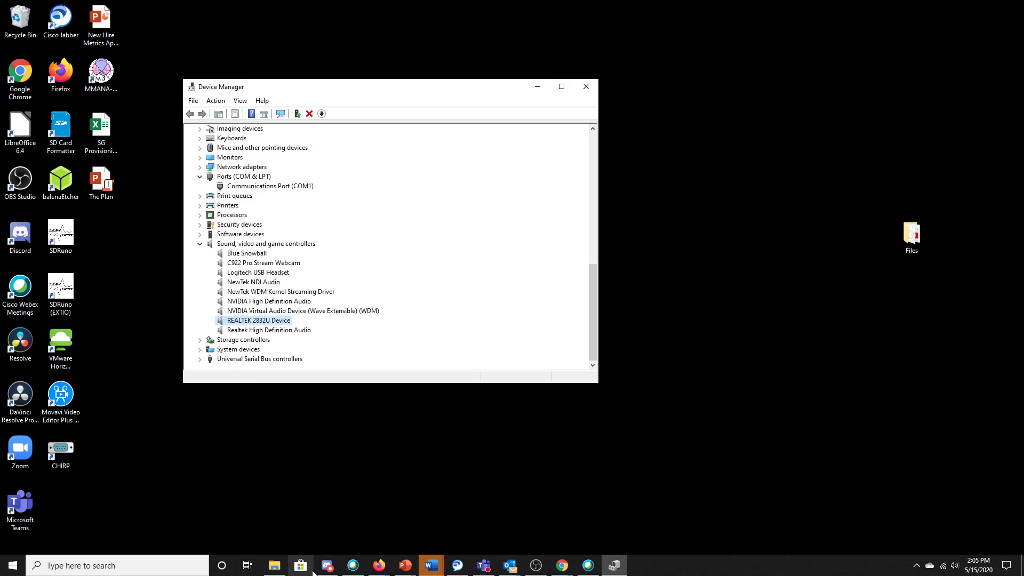
pyautogui.moveTo(274, 564)
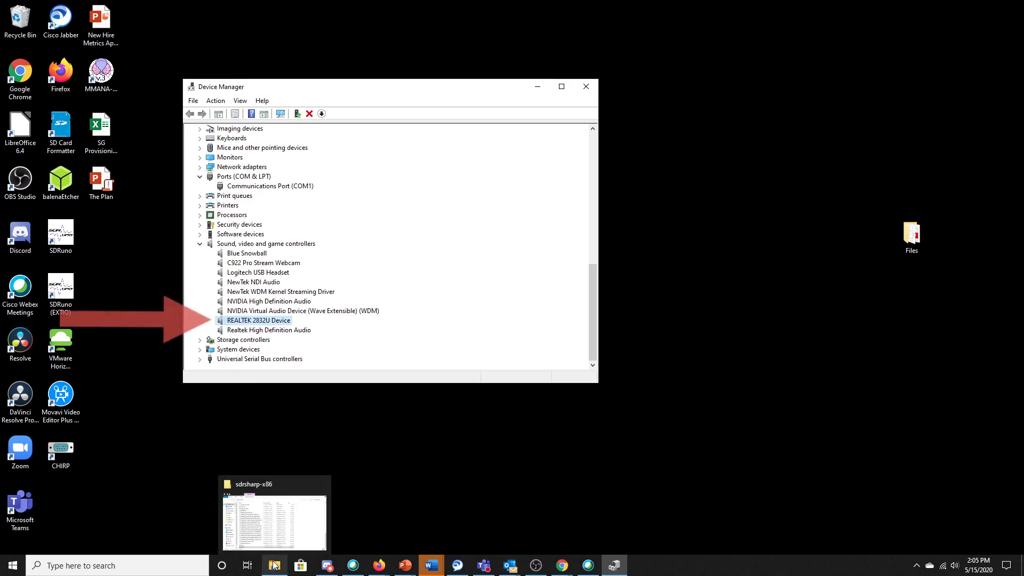
pyautogui.click(274, 564)
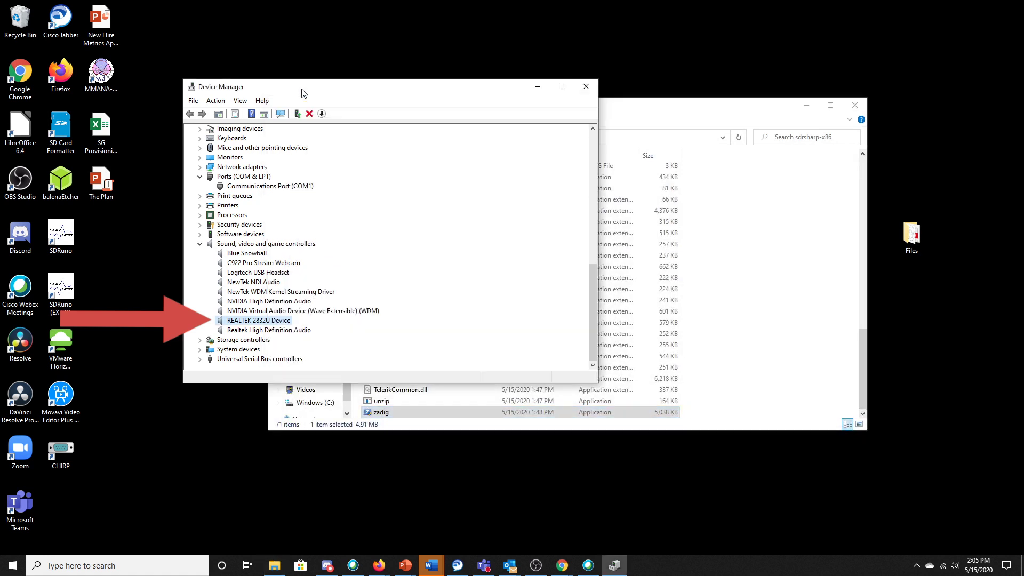
pyautogui.click(302, 92)
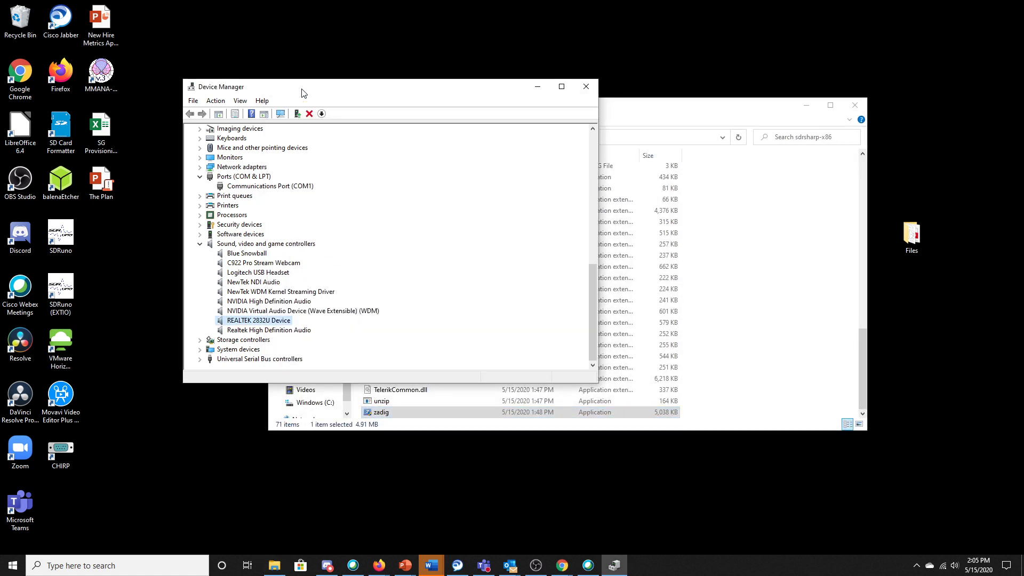
pyautogui.click(657, 119)
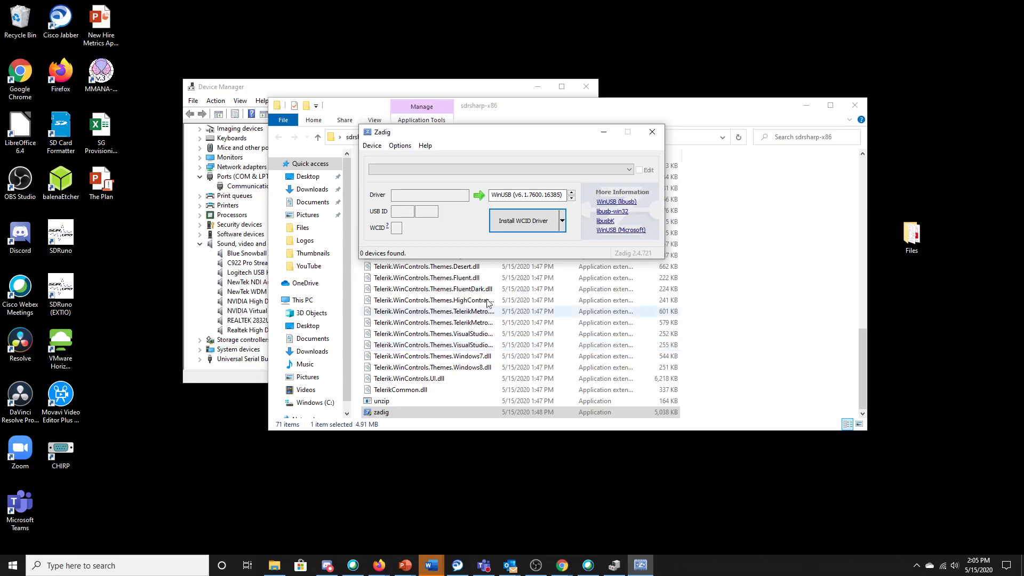
# List all devices and select Bulk-In, Interface (Interface 0) with WinUSB as the target driver.
pyautogui.click(401, 146)
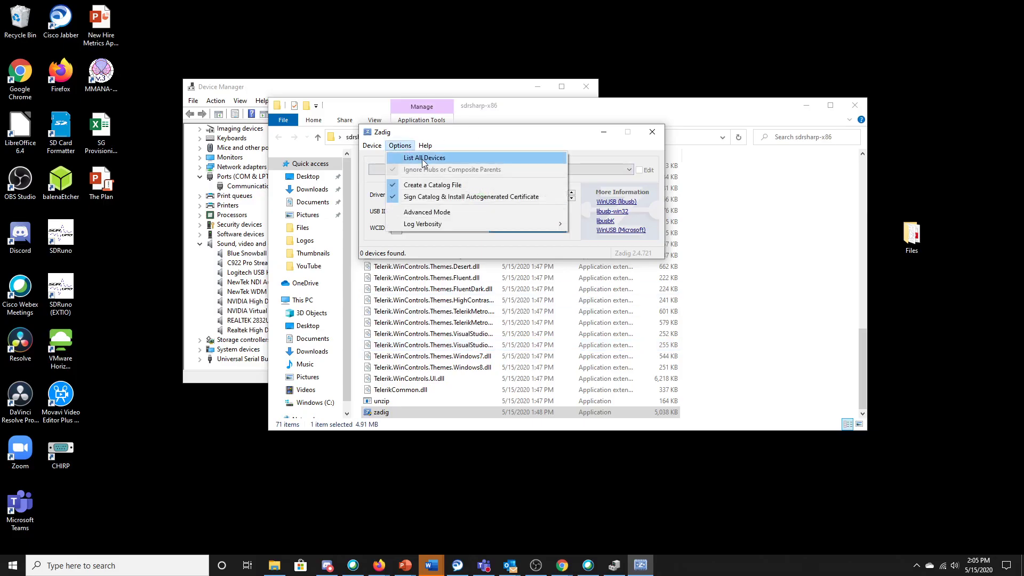
pyautogui.click(421, 159)
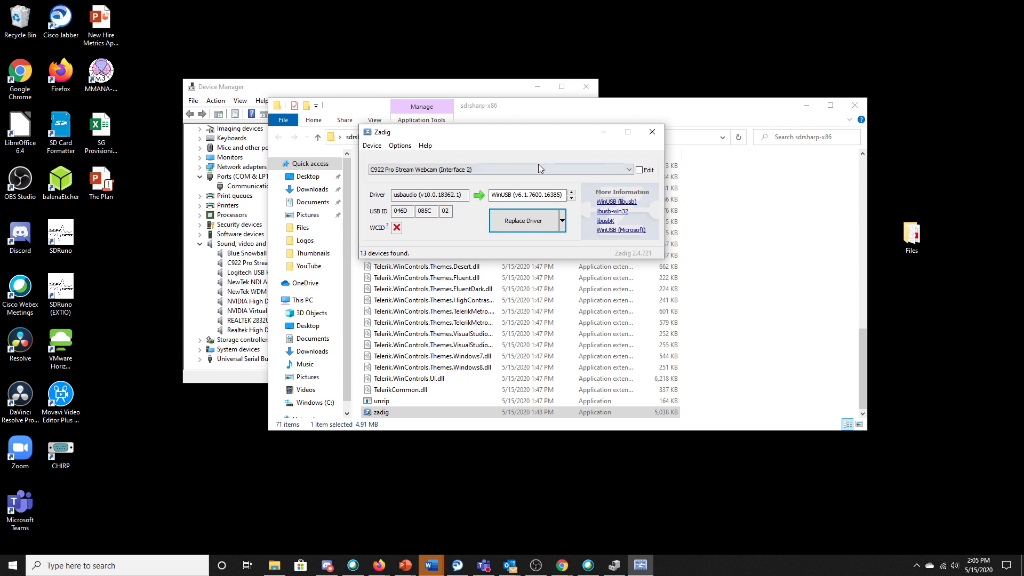
pyautogui.click(630, 170)
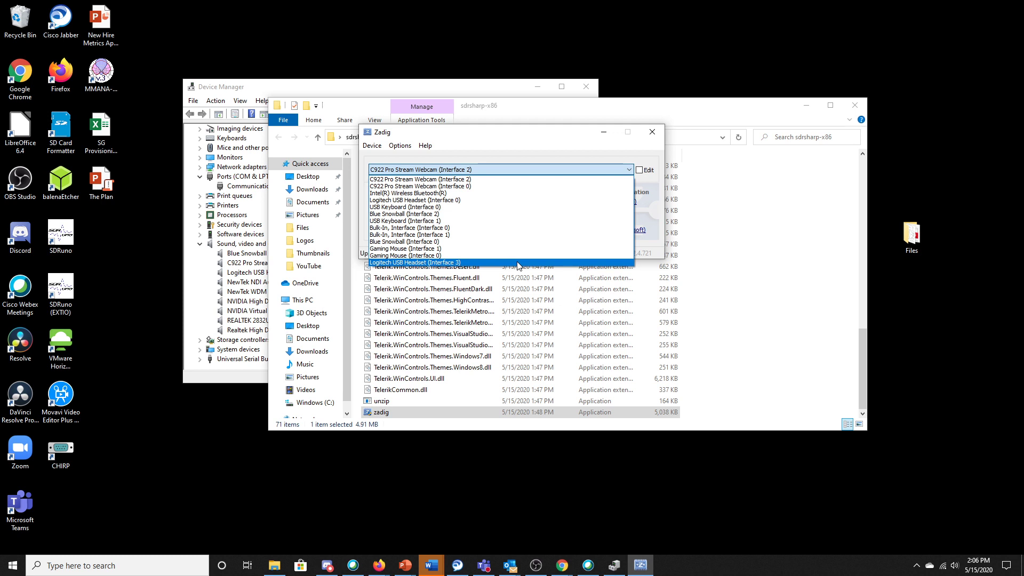
pyautogui.click(509, 232)
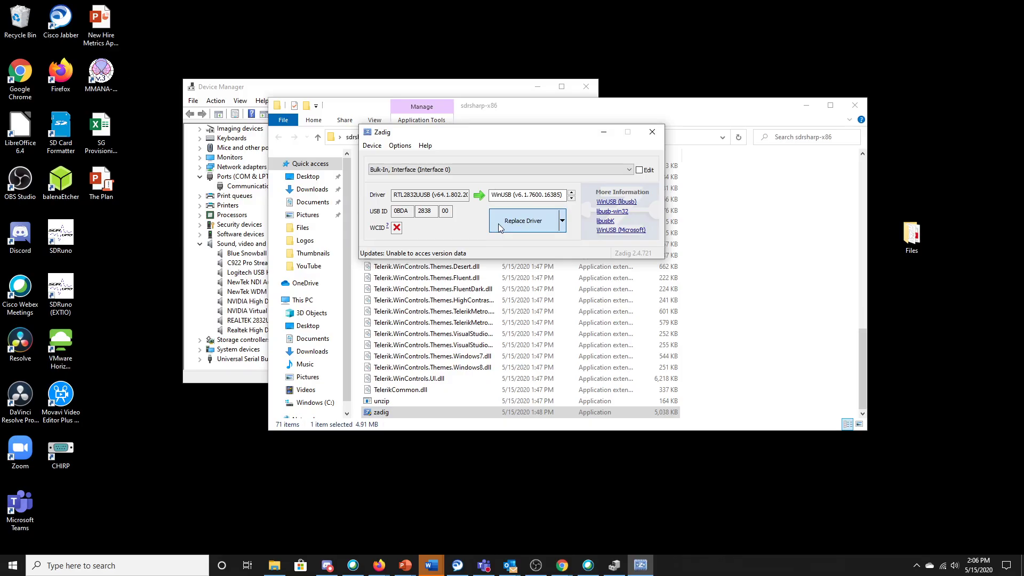
# Replace the dongle's driver with WinUSB and close the installed-successfully message.
pyautogui.click(498, 223)
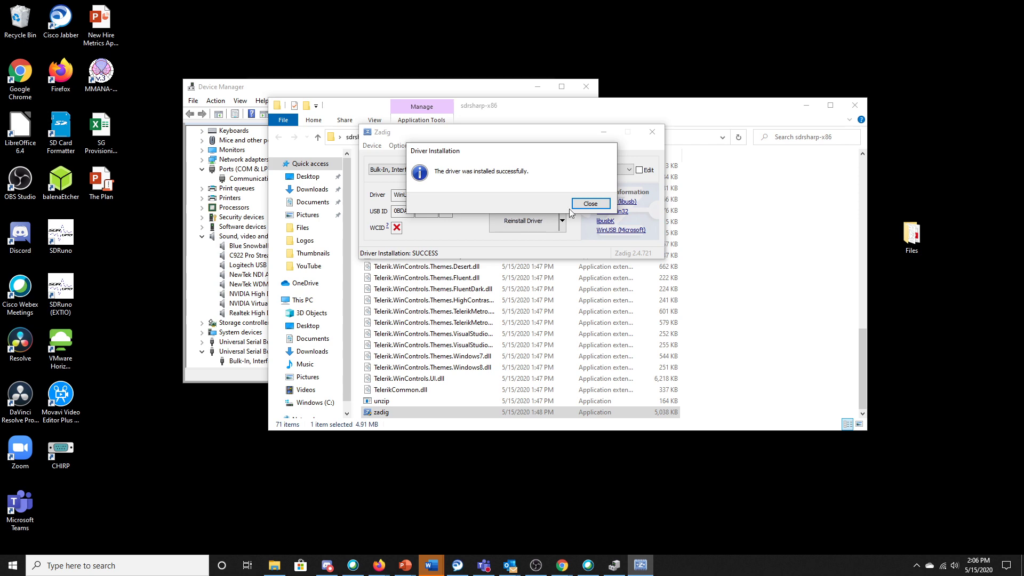
pyautogui.click(576, 206)
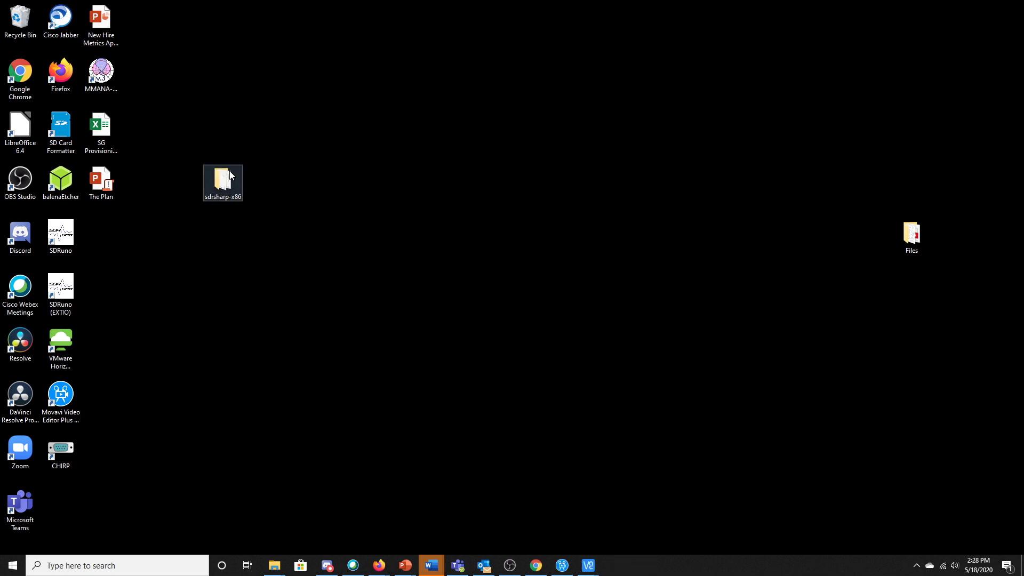
# Launch SDRSharp from sdrsharp-x86, keep RTL-SDR (USB) as source, and start receiving.
pyautogui.doubleClick(223, 186)
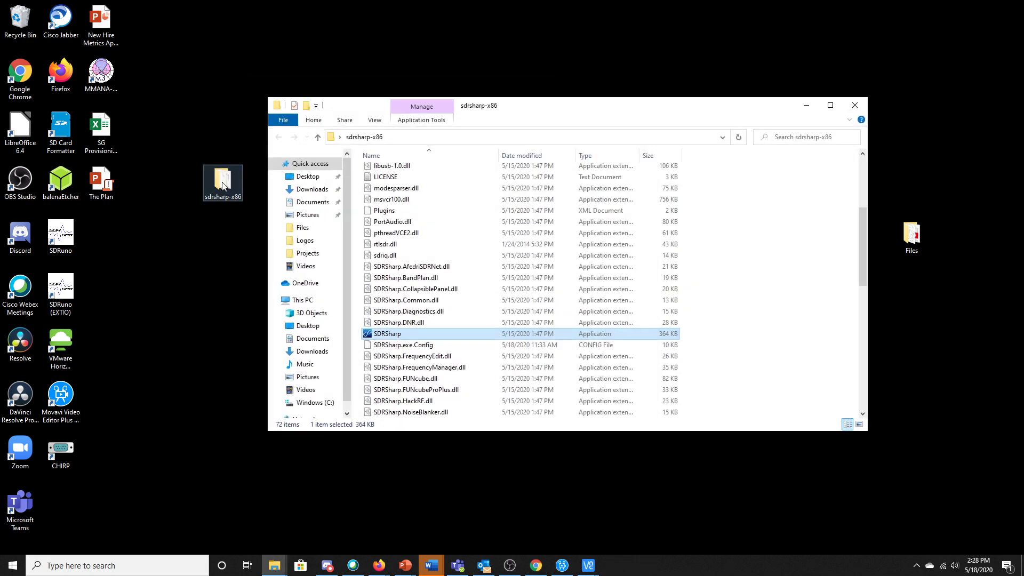
pyautogui.doubleClick(401, 334)
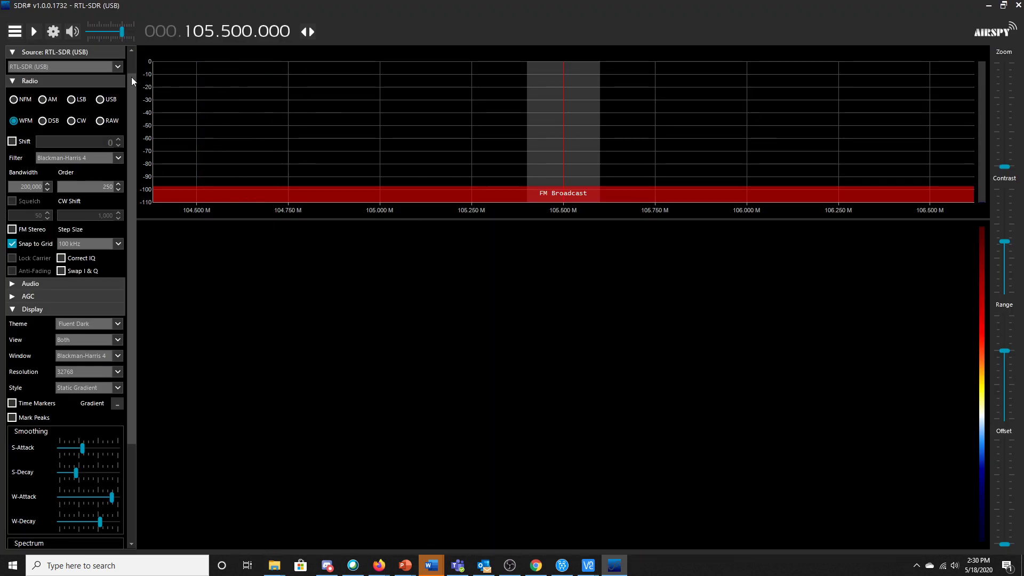
pyautogui.click(93, 67)
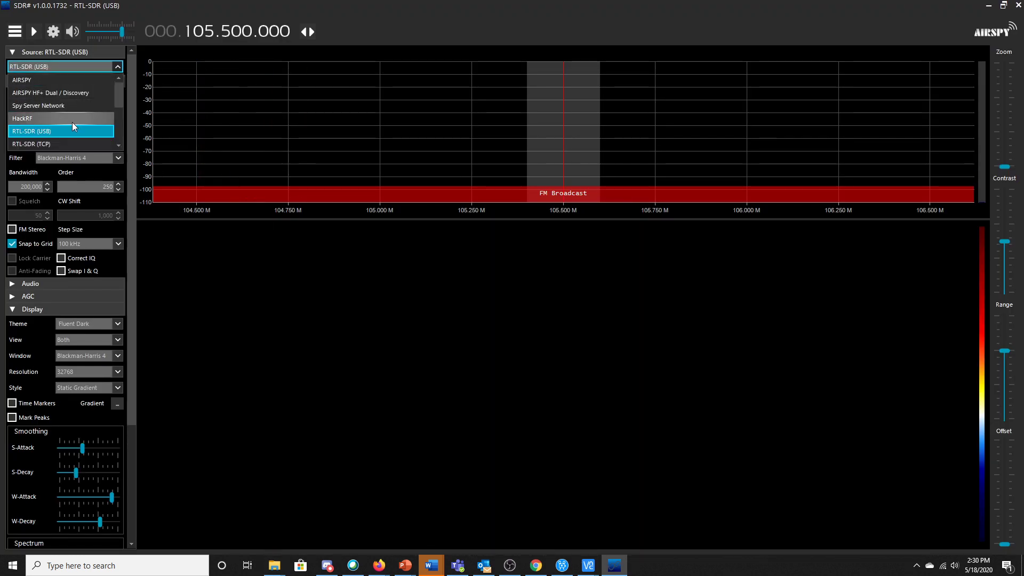
pyautogui.click(73, 131)
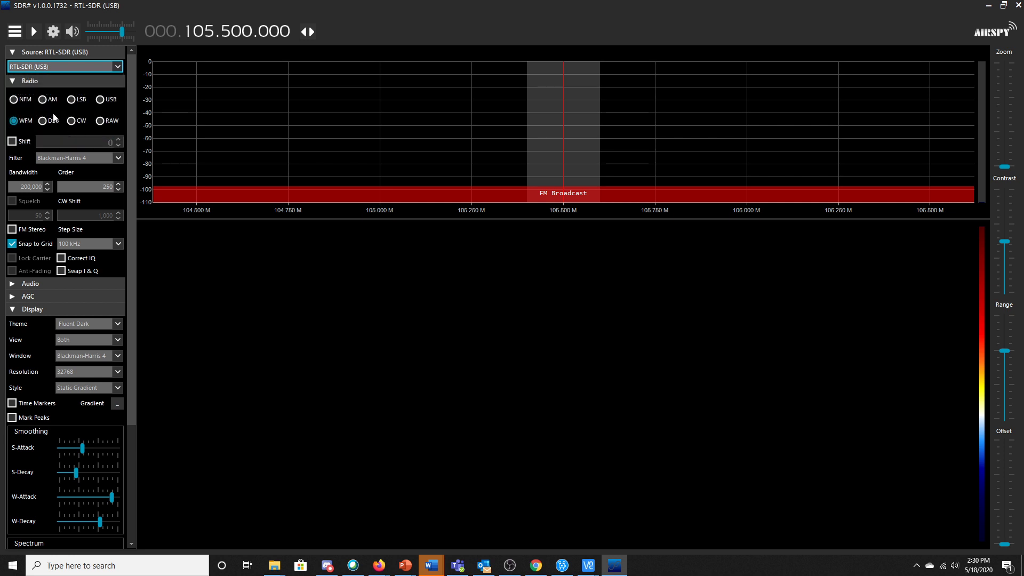
pyautogui.click(33, 31)
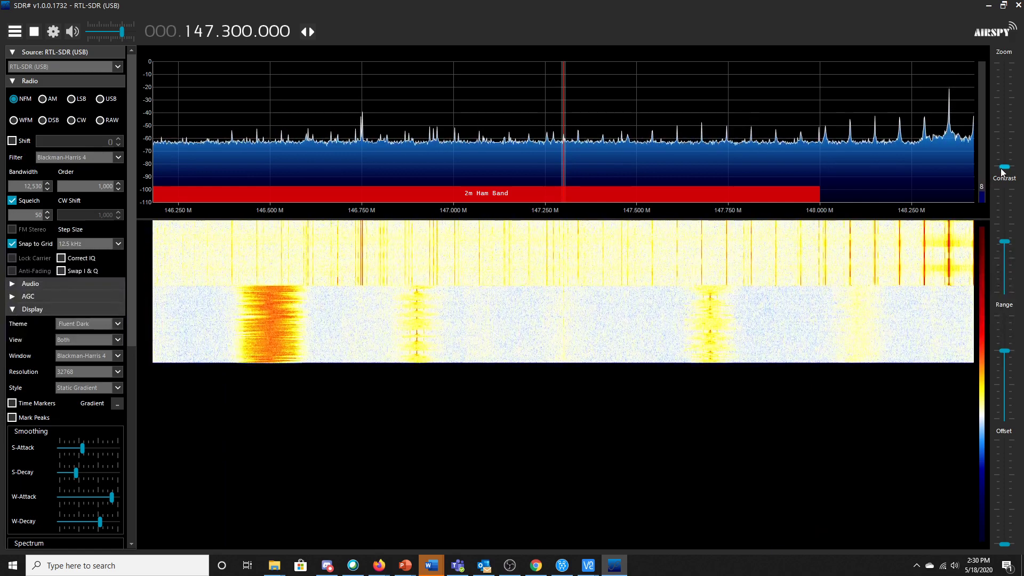
# Zoom the spectrum to 147.15–147.45 MHz and reduce the waterfall contrast.
pyautogui.moveTo(1004, 168); pyautogui.dragTo(1003, 148)
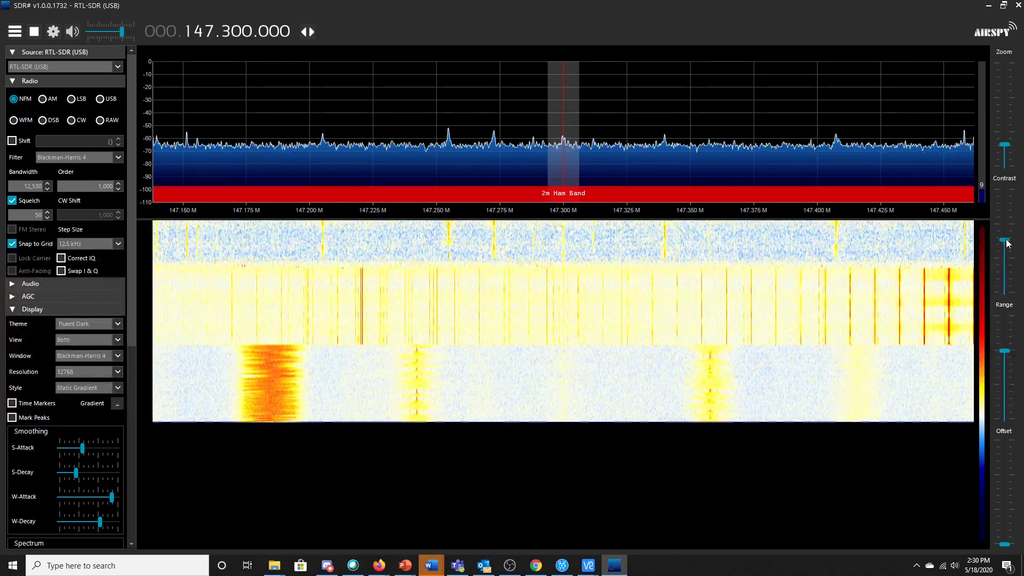
pyautogui.moveTo(1007, 243); pyautogui.dragTo(1002, 276)
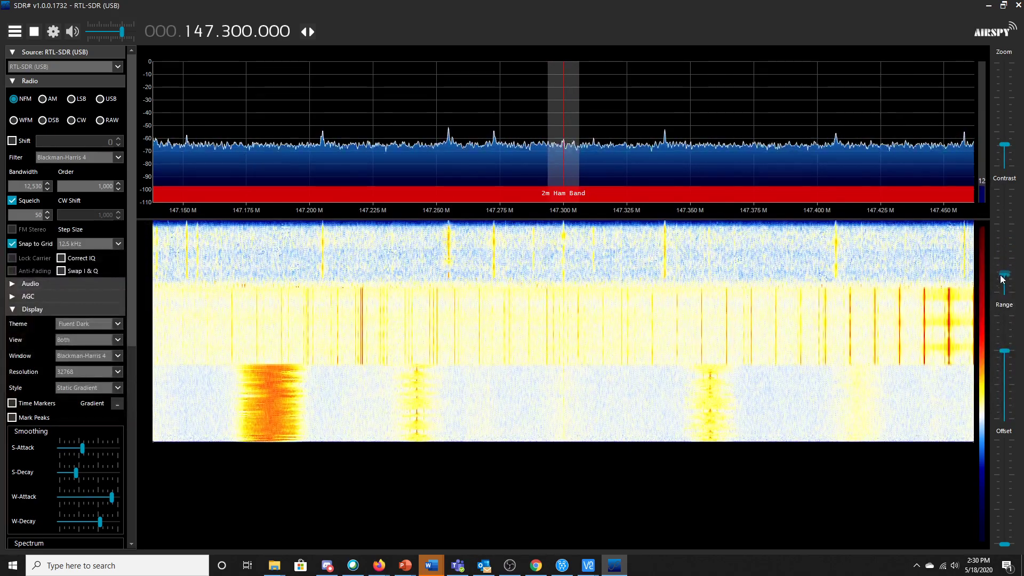
pyautogui.moveTo(1002, 278)
pyautogui.mouseDown()
pyautogui.moveTo(1005, 305)
pyautogui.moveTo(1009, 261)
pyautogui.moveTo(1008, 272)
pyautogui.mouseUp()
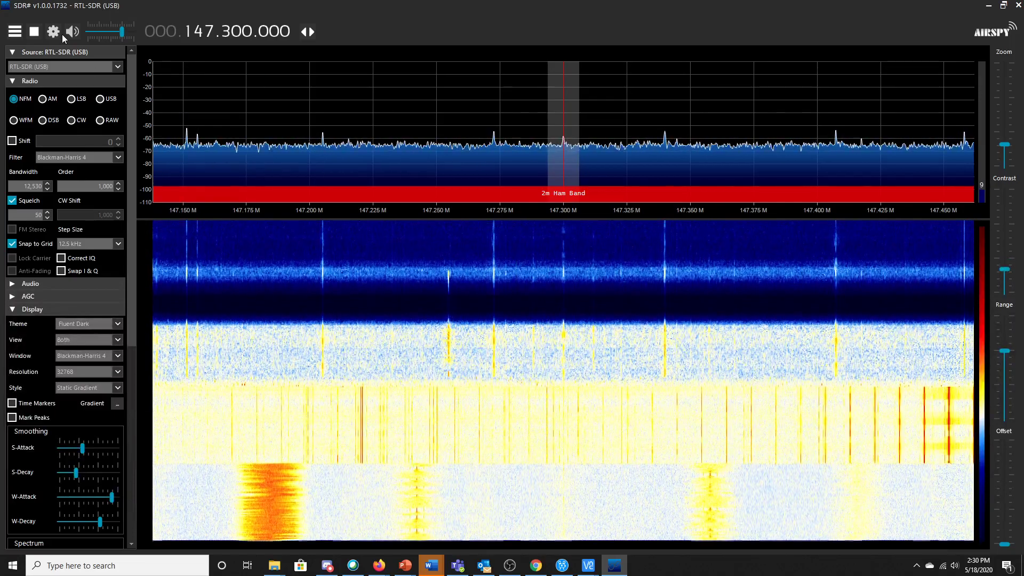
# Set RTL-SDR RF gain to 0 dB, enable Tuner AGC, and lower the display range.
pyautogui.click(57, 31)
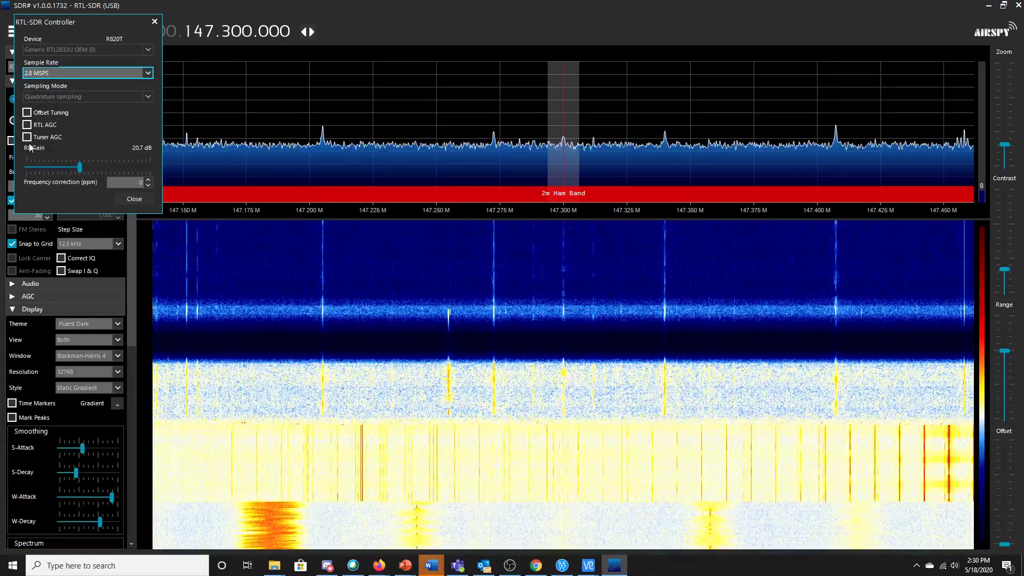
pyautogui.click(78, 176)
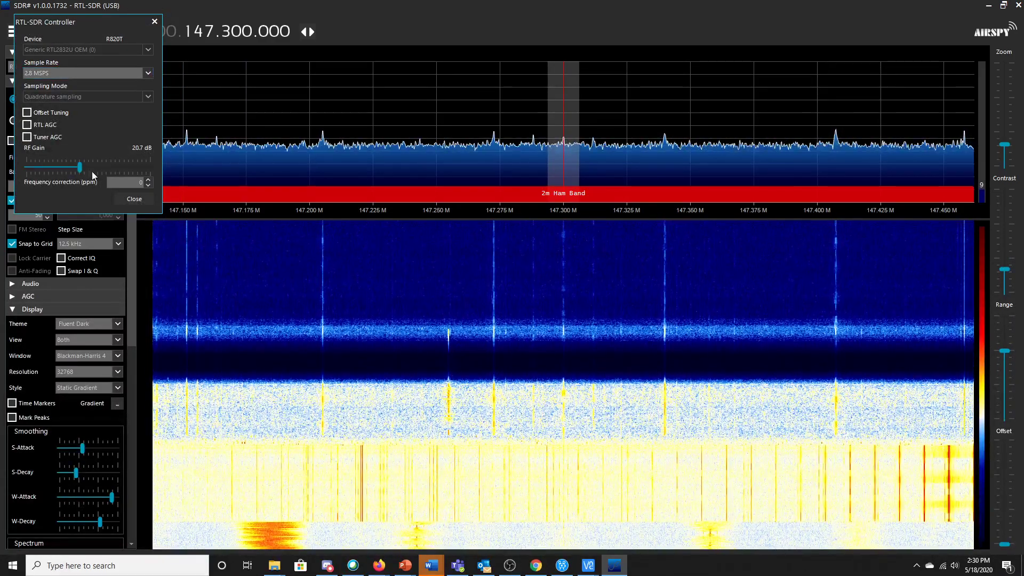
pyautogui.moveTo(79, 167)
pyautogui.mouseDown()
pyautogui.moveTo(25, 168)
pyautogui.moveTo(80, 170)
pyautogui.mouseUp()
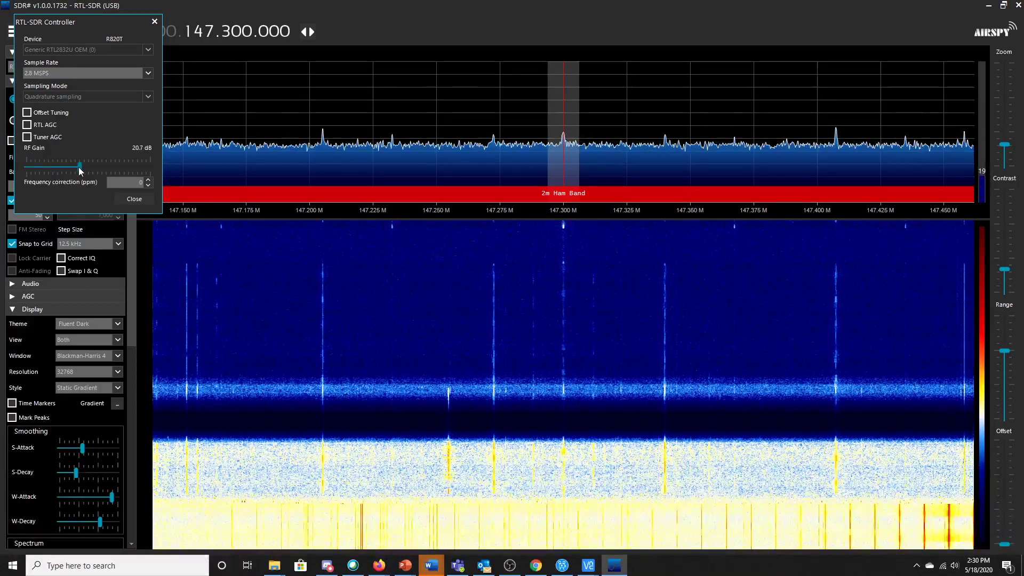
pyautogui.click(49, 140)
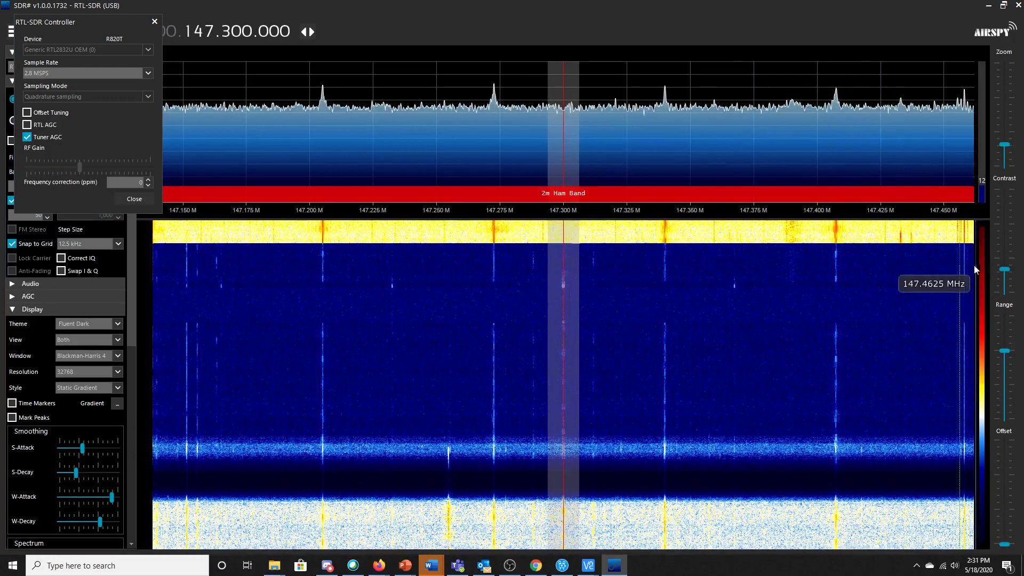
pyautogui.moveTo(1005, 269); pyautogui.dragTo(1004, 285)
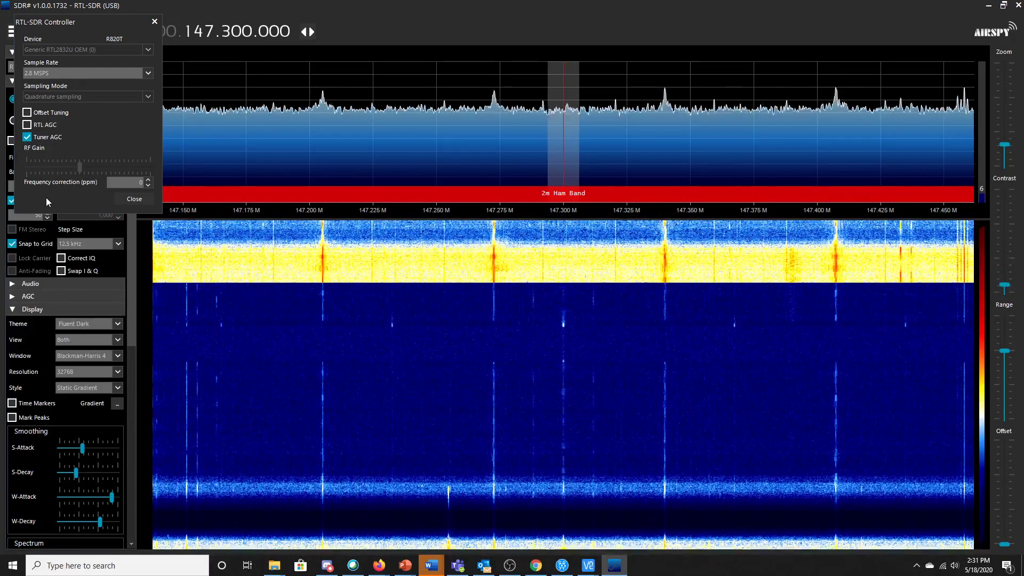
pyautogui.click(154, 23)
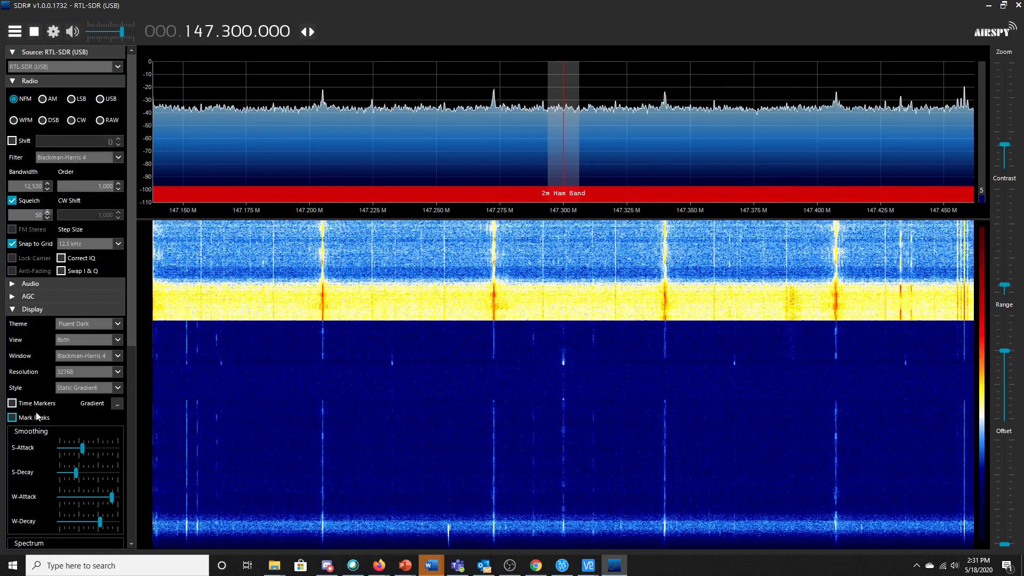
# Expand the AGC panel and toggle Use AGC on and off twice, leaving it unchecked.
pyautogui.click(24, 297)
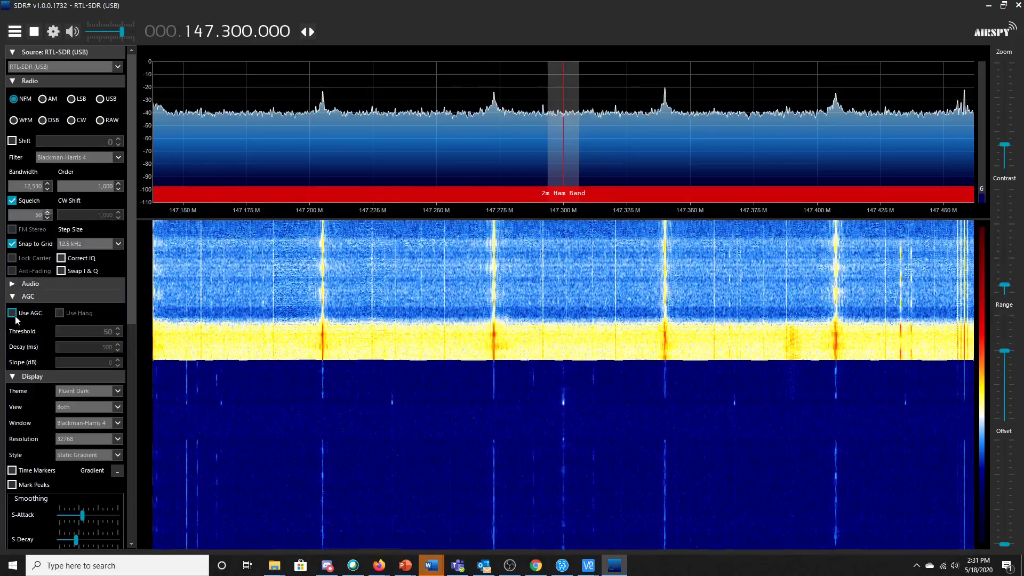
pyautogui.click(15, 316)
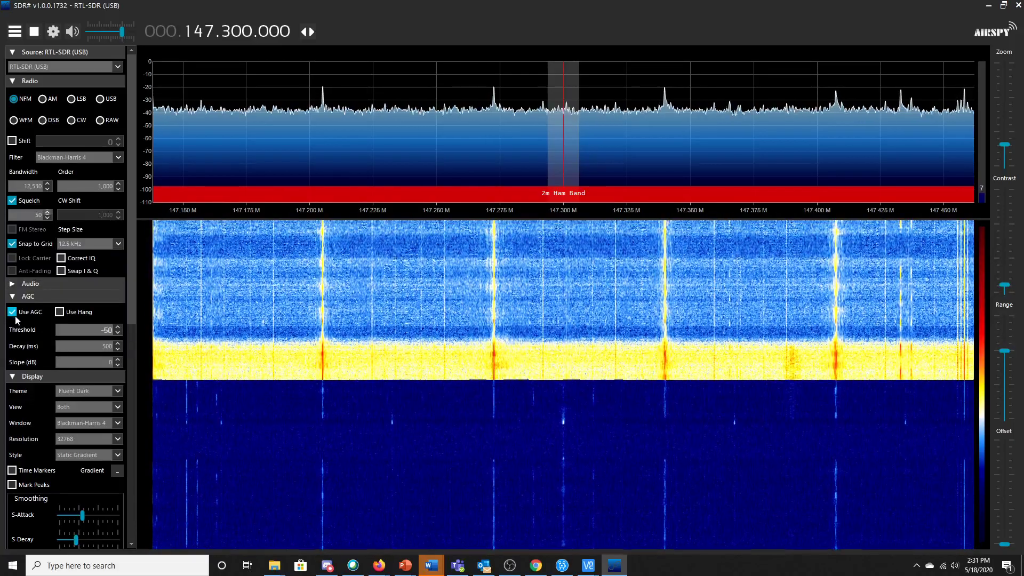
pyautogui.click(16, 317)
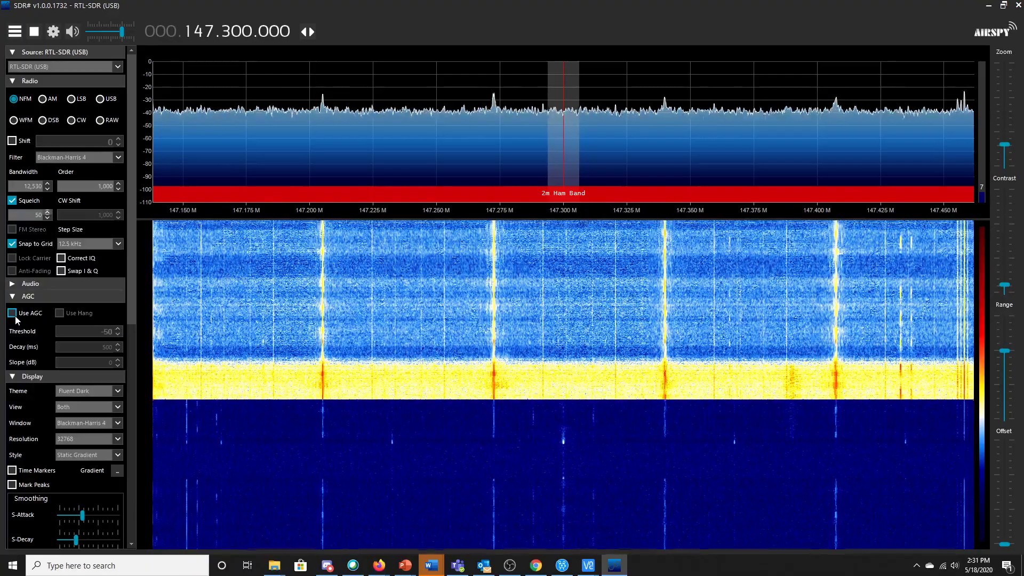
pyautogui.click(16, 317)
pyautogui.click(16, 316)
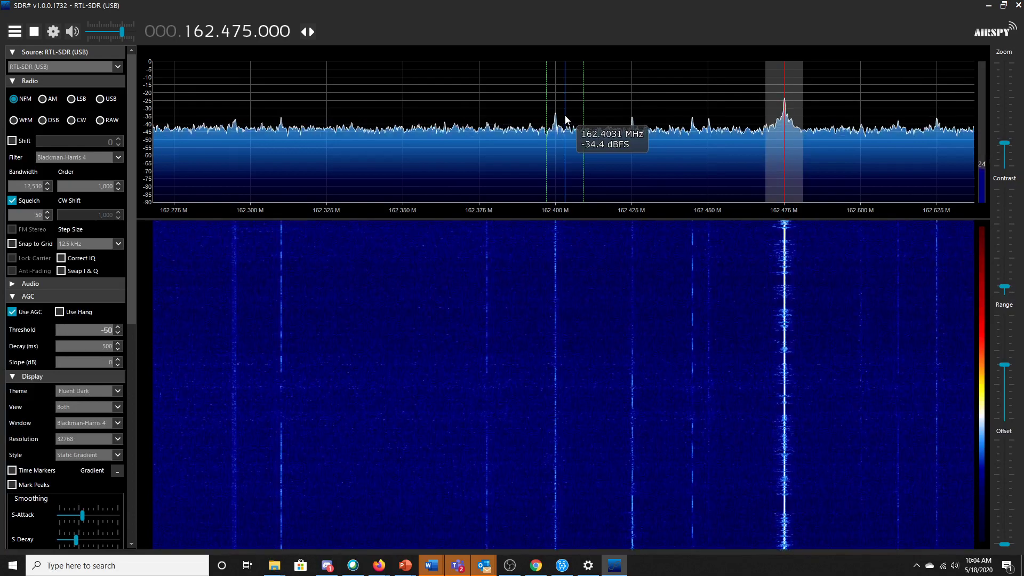
pyautogui.moveTo(777, 132)
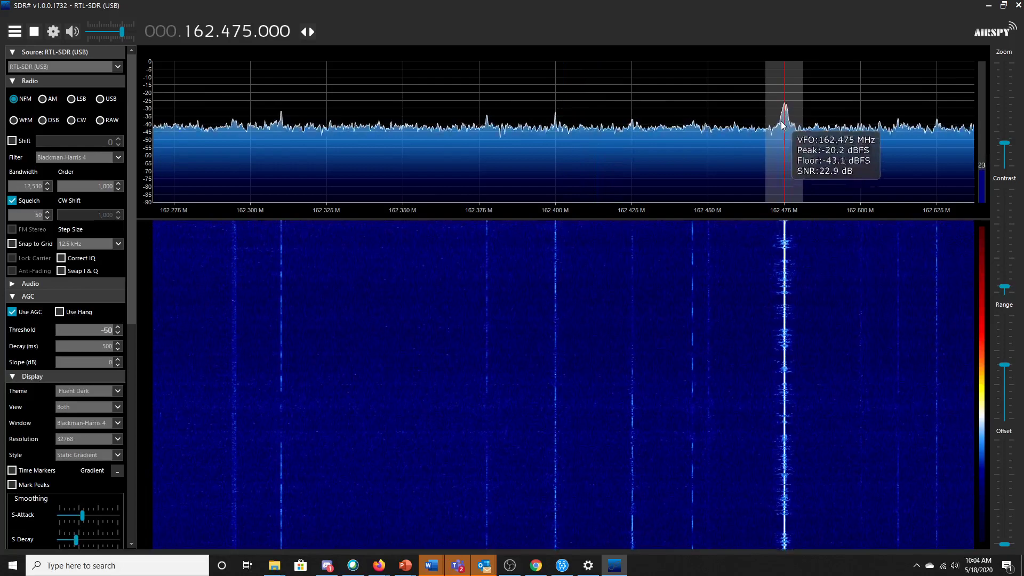